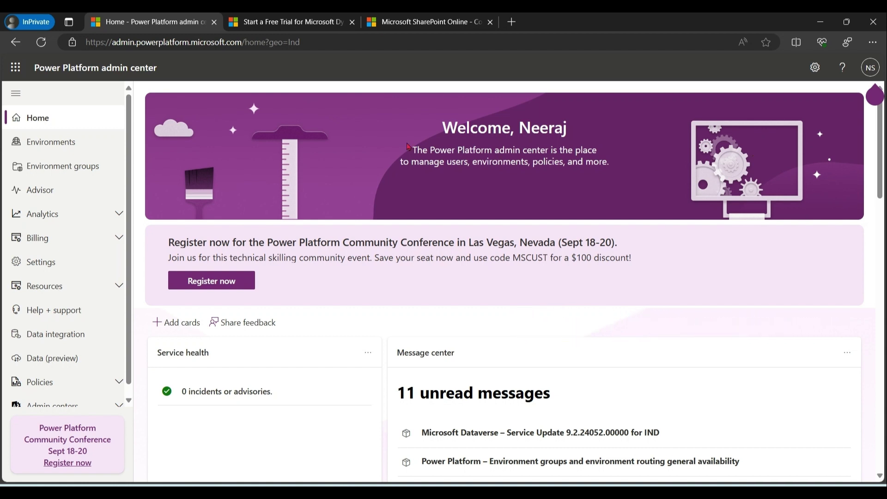
Step: Launch the Sales Trial environment from Power Platform admin center into Dynamics 365 Sales Hub
left_click(66, 149)
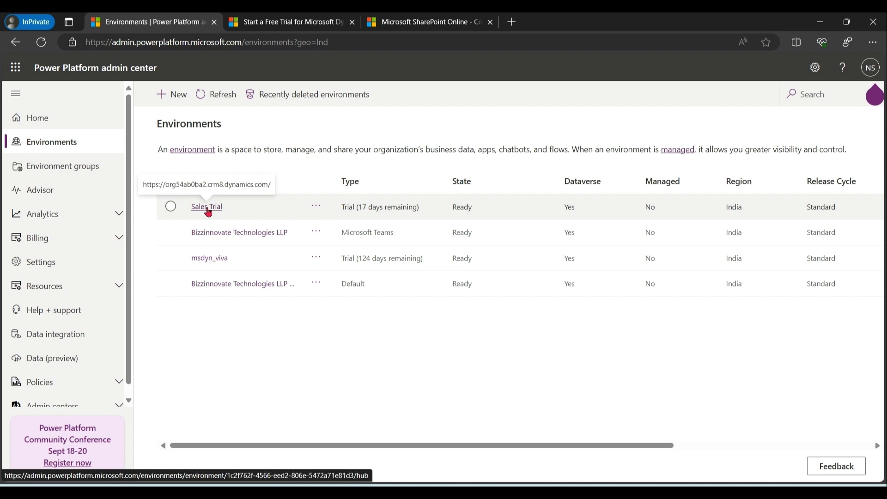
left_click(208, 208)
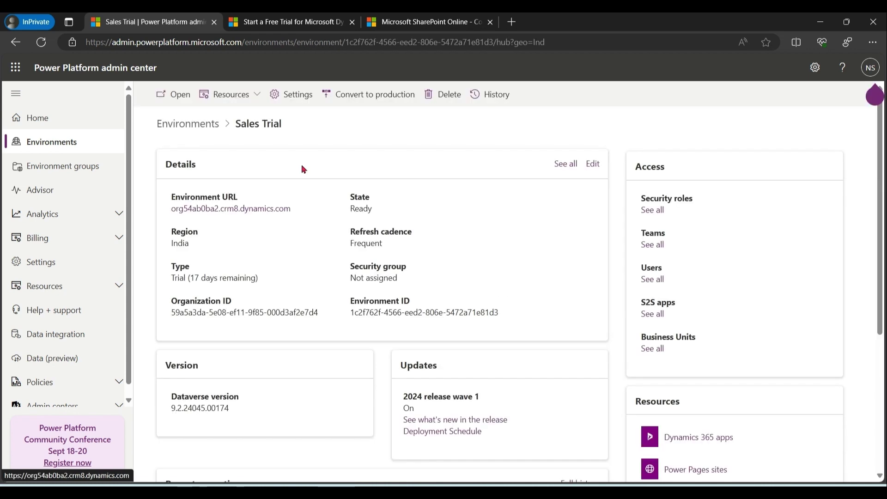
left_click(182, 97)
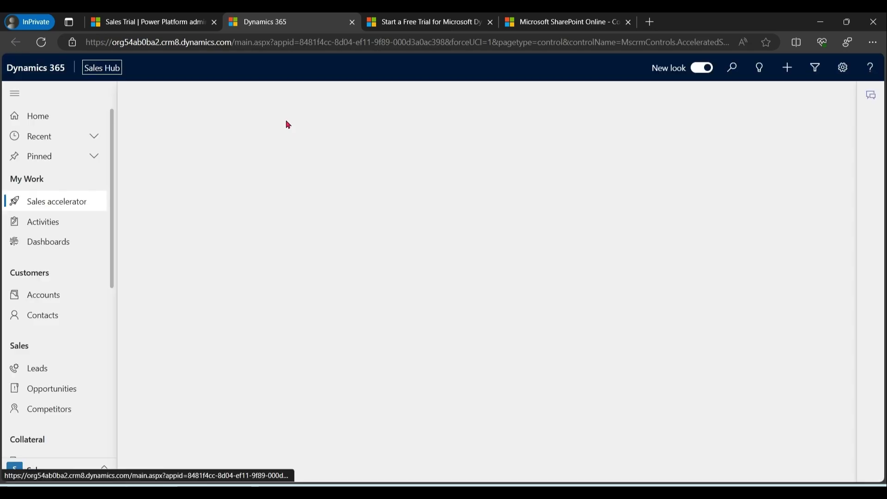
left_click_drag(114, 258, 120, 368)
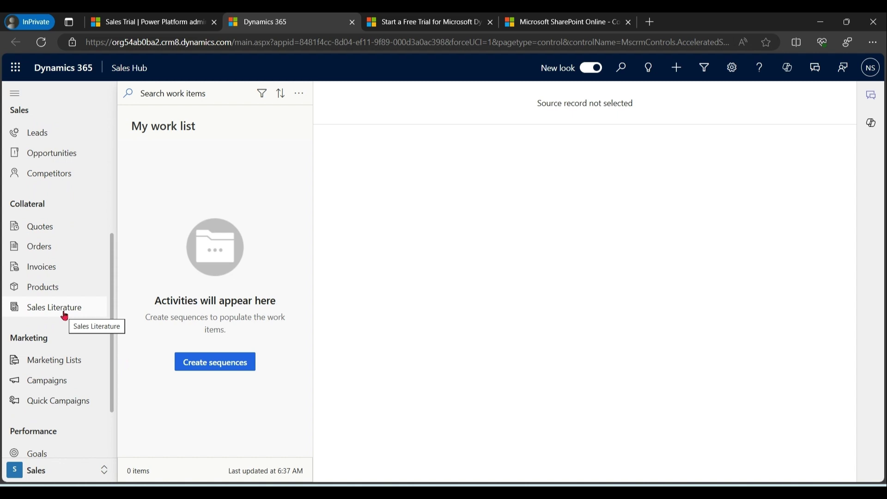
Step: Add and save Sales Literature 'Product Pics' with subject Default Subject and description 'Product Pic Information'
left_click(63, 310)
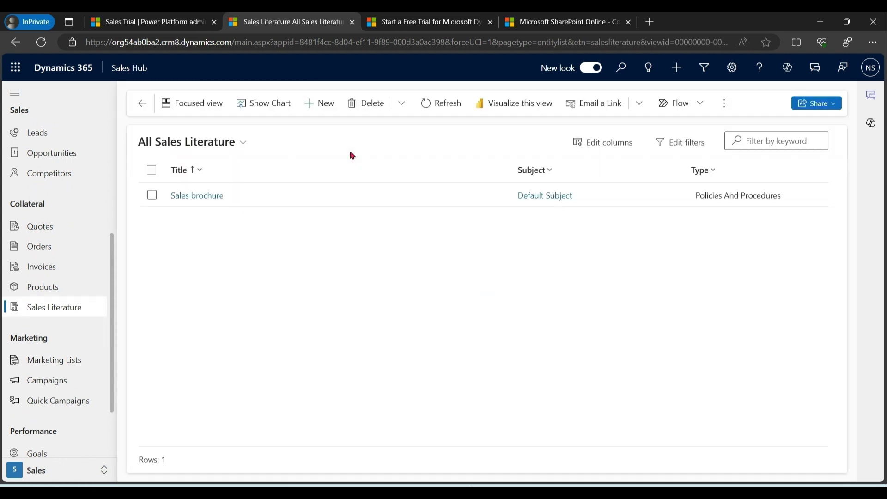
left_click(323, 105)
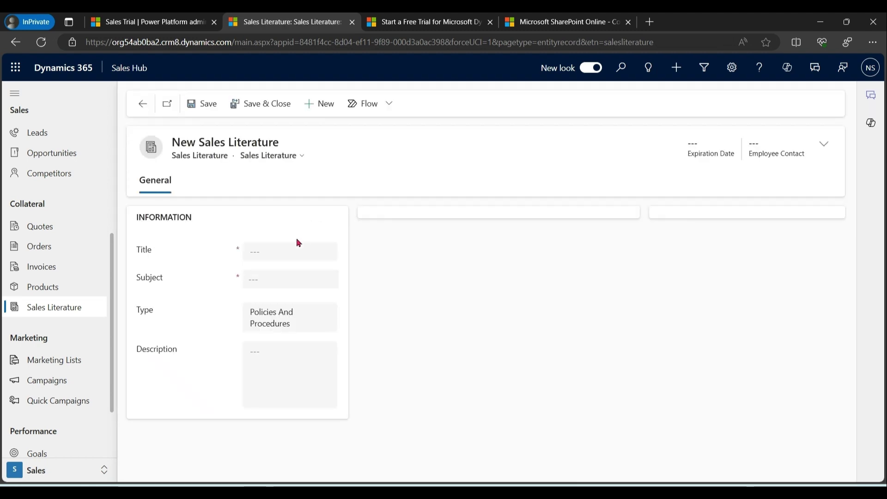
left_click(290, 254)
type("Produ")
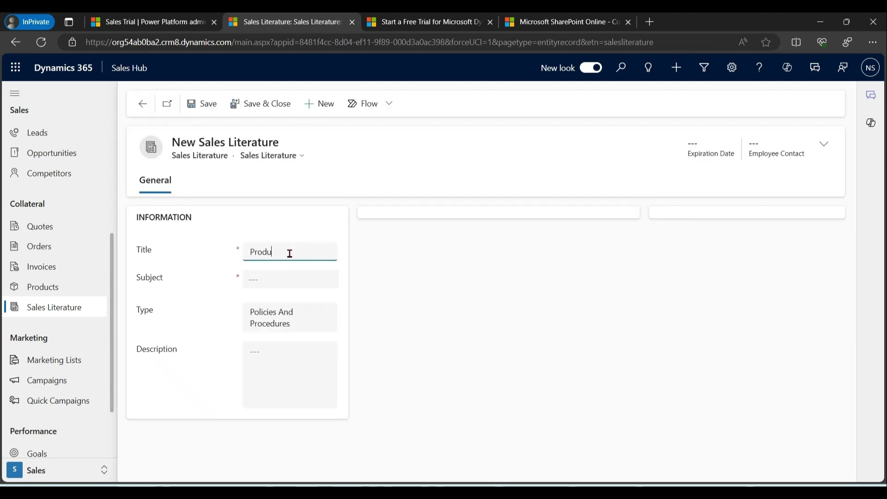
type("ct Prcs")
left_click(278, 278)
left_click(277, 298)
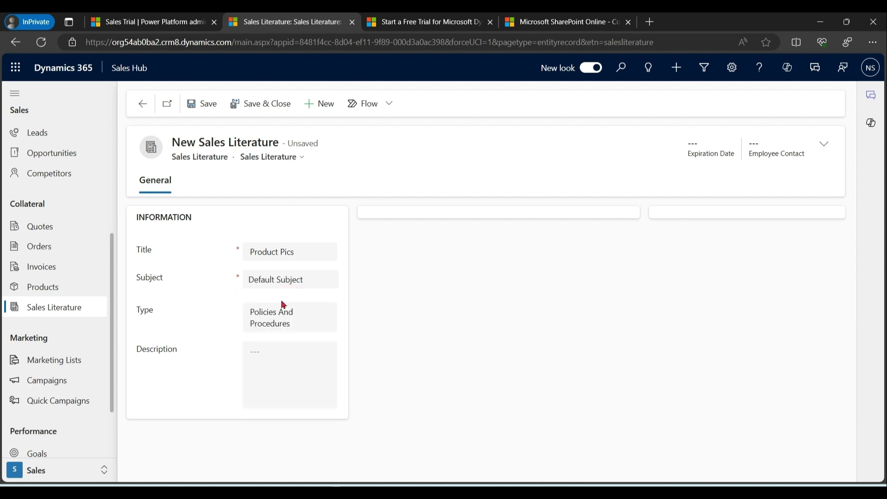
left_click(307, 377)
type("Product P")
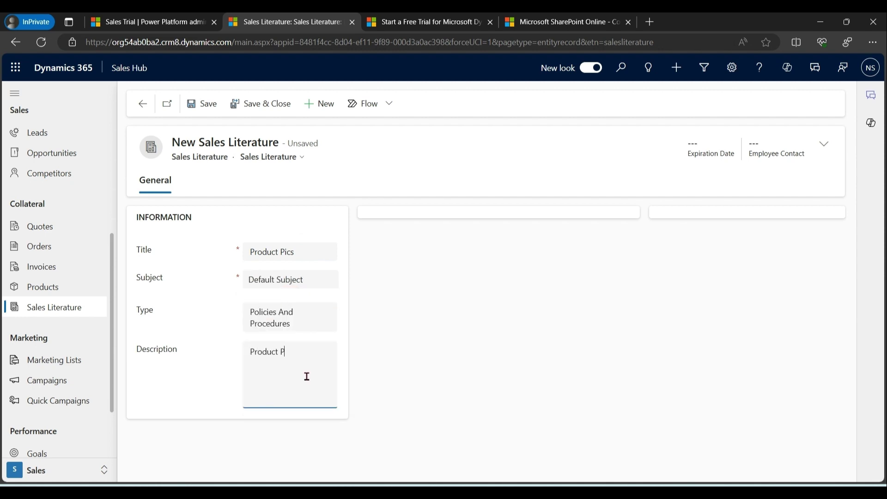
type("ic Information")
left_click(211, 109)
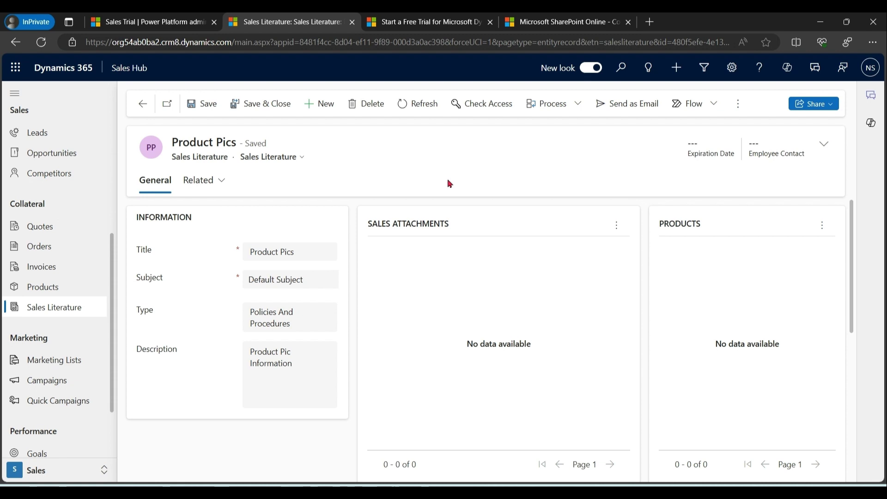
Step: Attach Desktop file sale brochure.png to Product Pics as 'Sale Infographic', then save and close
left_click(617, 229)
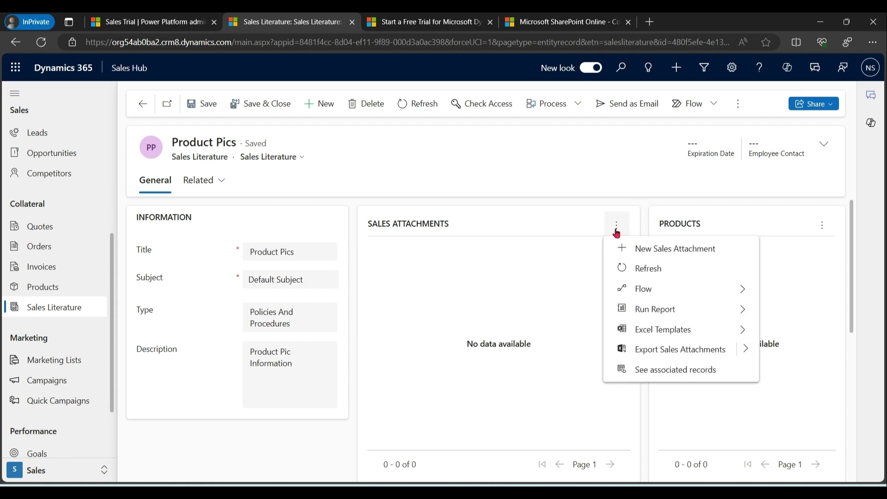
left_click(630, 248)
left_click(326, 227)
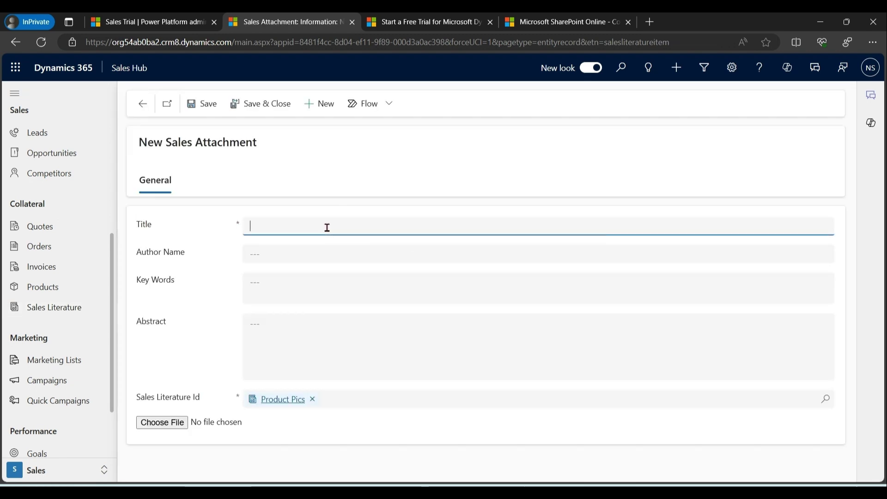
type("Sale In")
type("fographic")
left_click(171, 424)
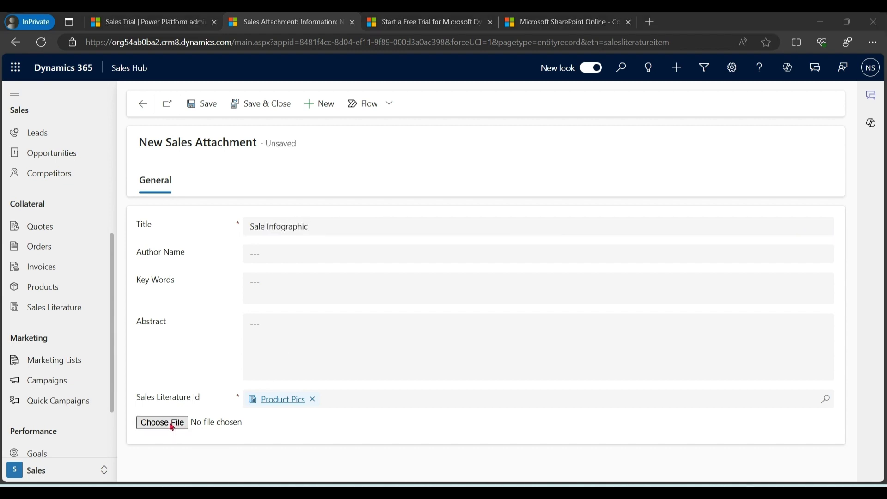
left_click(91, 304)
scroll(473, 344, "down", 5)
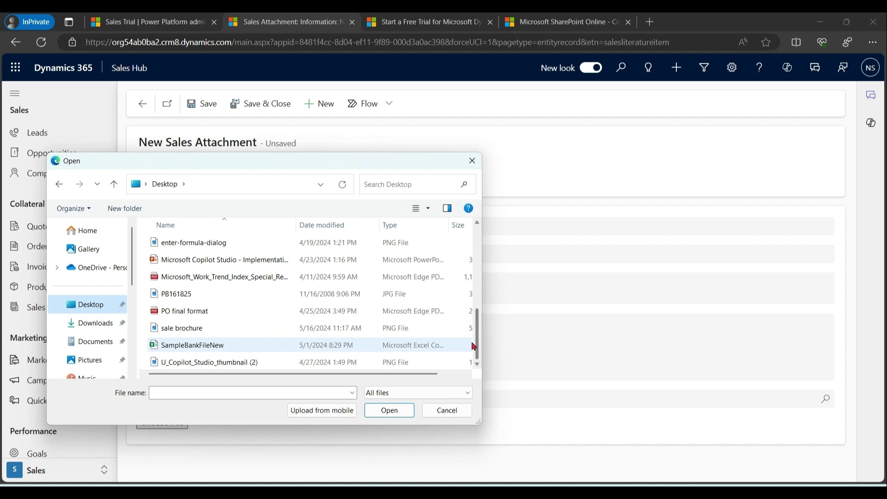
left_click(187, 328)
left_click(389, 409)
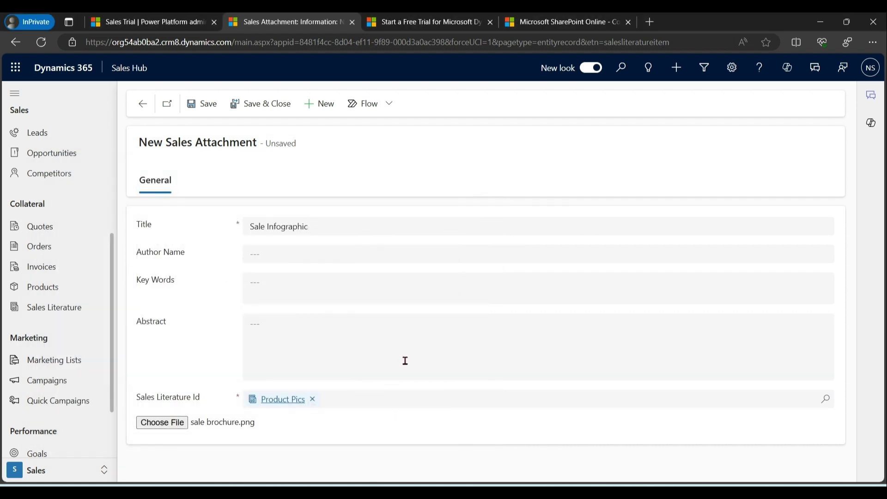
left_click(206, 112)
left_click(272, 111)
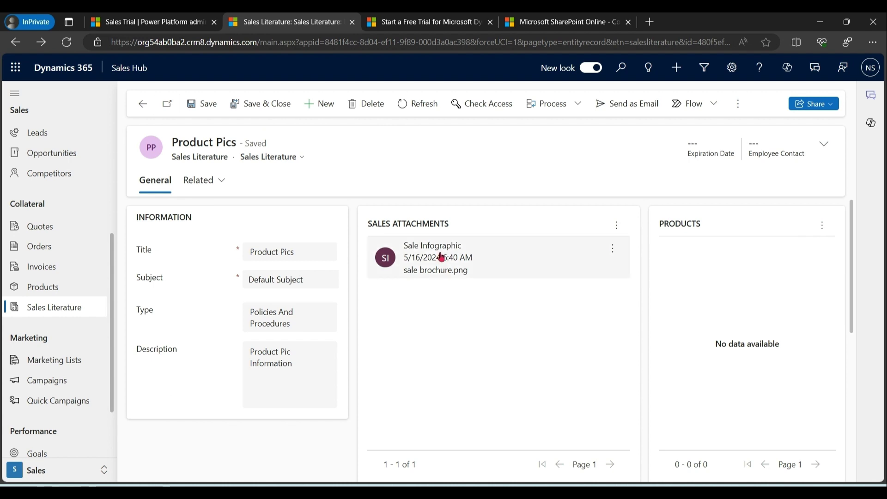
left_click(442, 257)
double_click(441, 256)
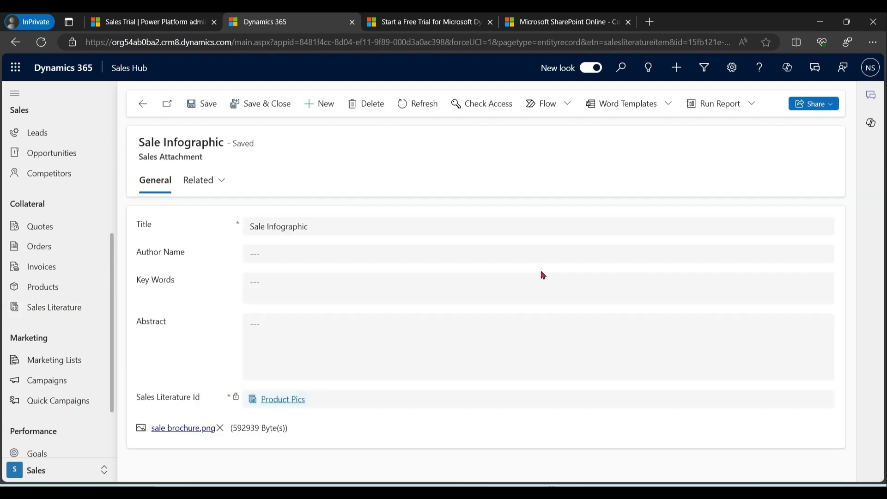
left_click(183, 429)
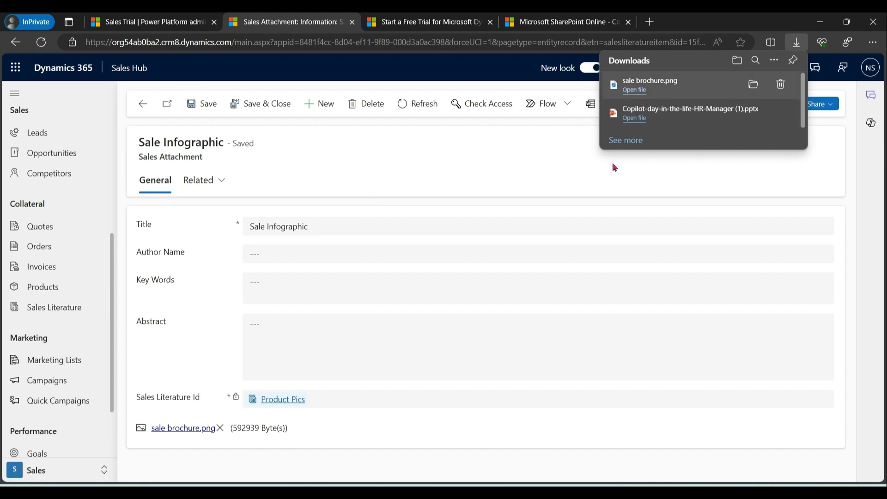
left_click(637, 91)
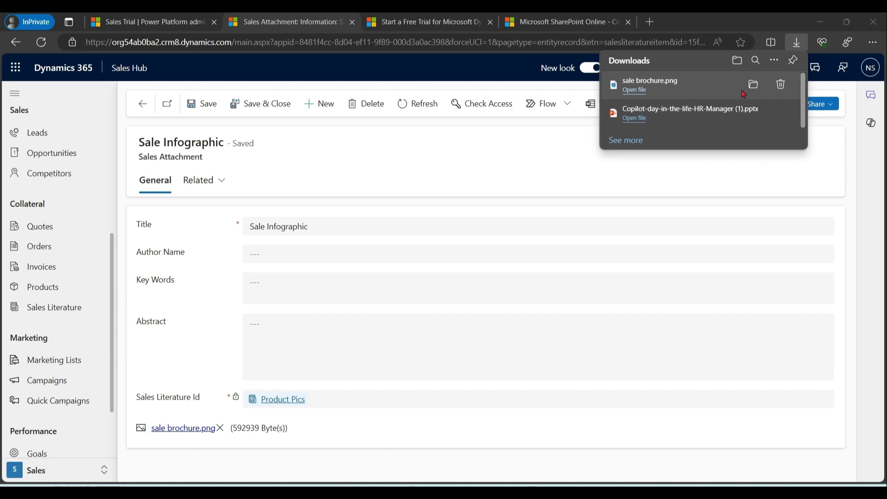
left_click(744, 25)
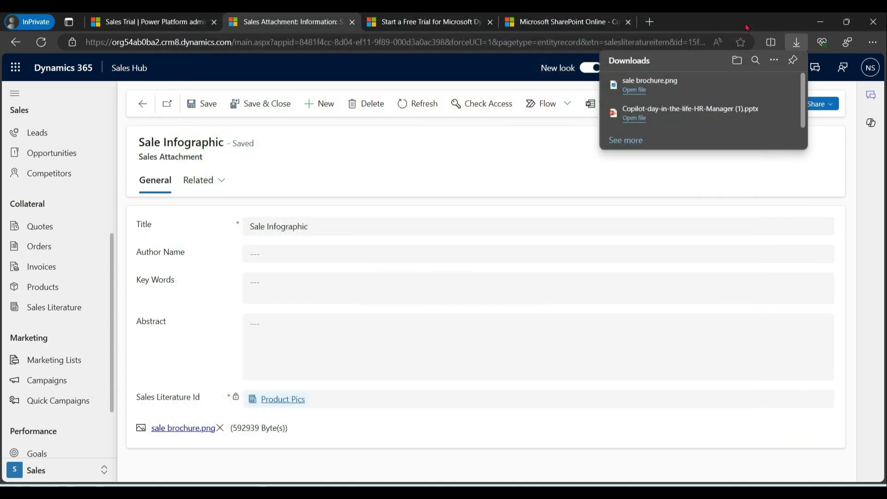
left_click(417, 156)
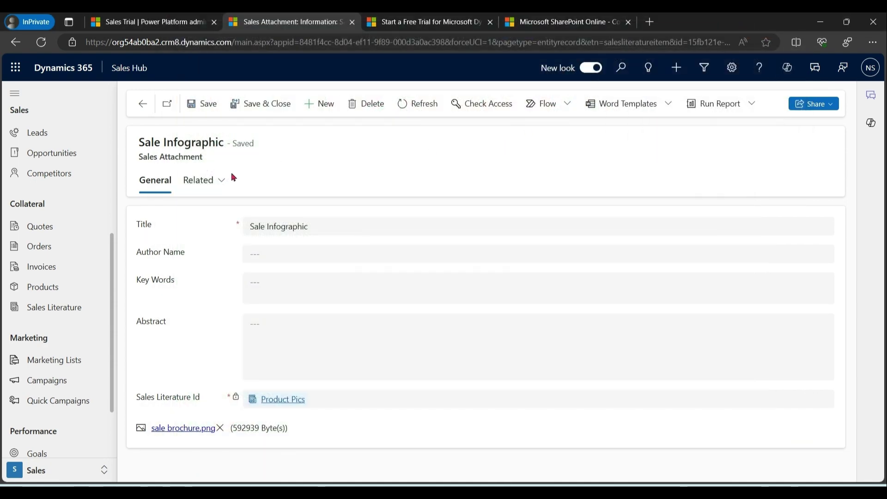
left_click(142, 104)
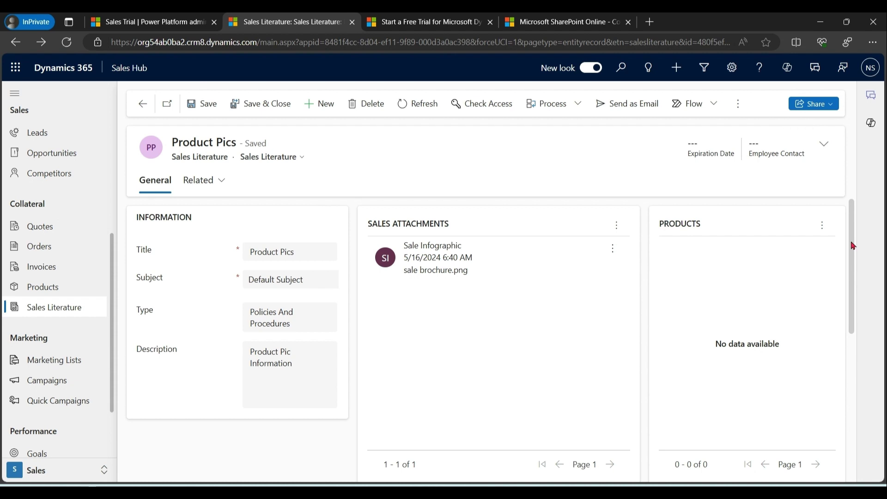
mouse_move(851, 245)
left_mouse_down()
mouse_move(856, 333)
mouse_move(851, 178)
left_mouse_up()
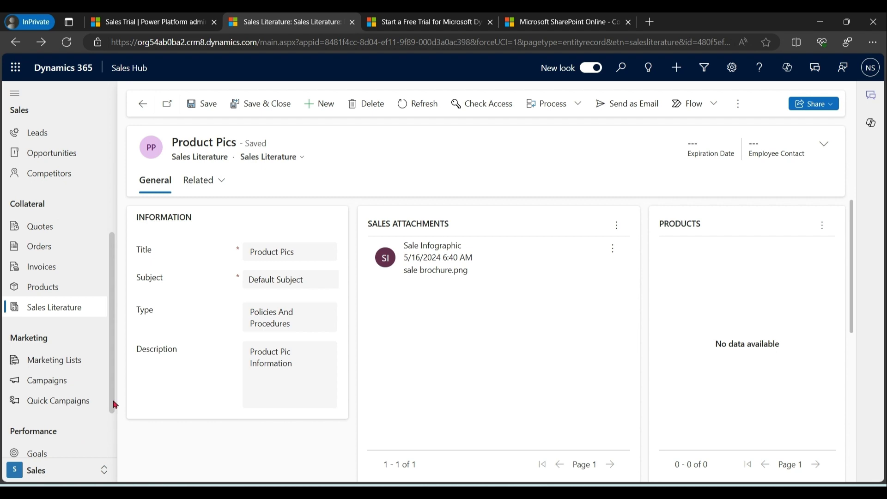
Step: Go to Accounts and open BizzInnovate from the My Active Accounts view
left_click(39, 471)
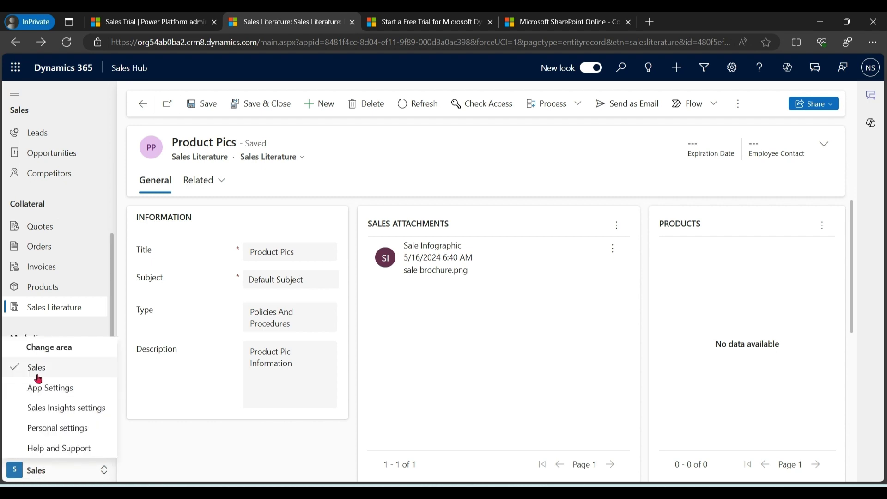
left_click(39, 368)
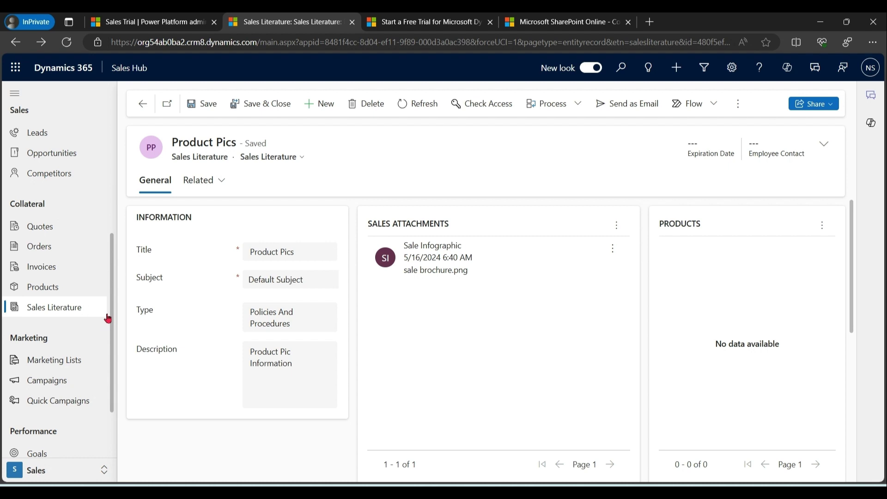
left_click_drag(113, 295, 110, 208)
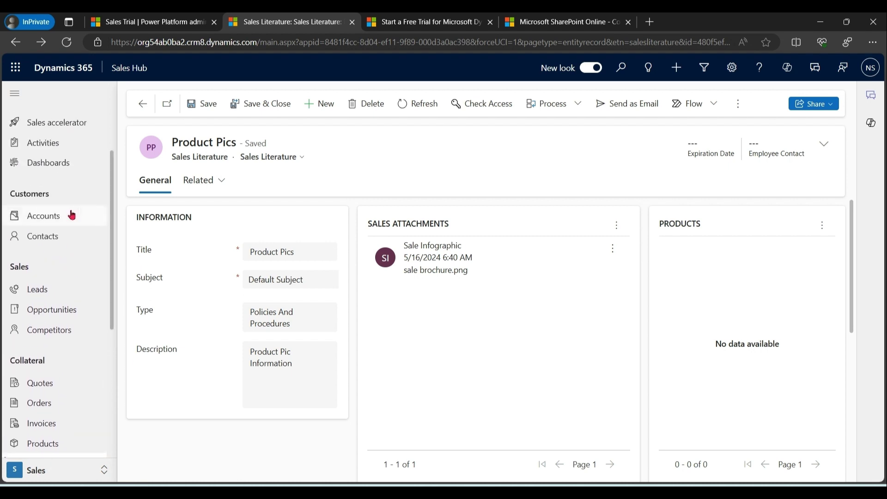
left_click(71, 215)
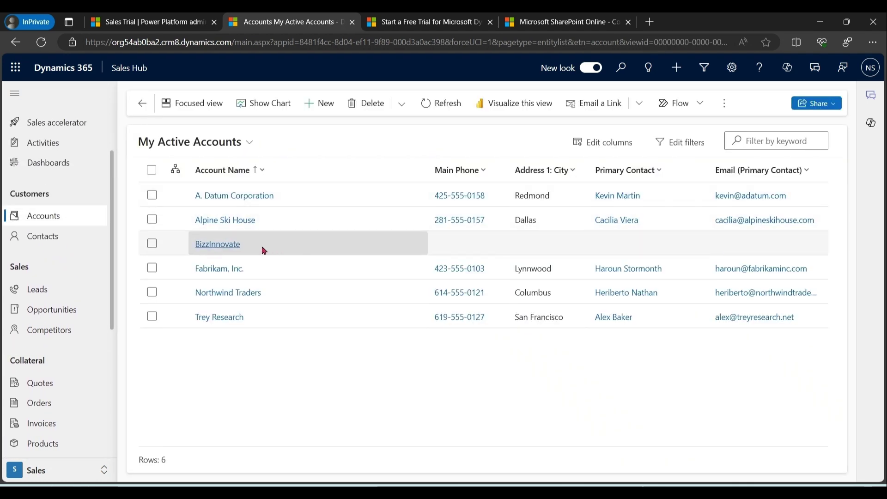
left_click(216, 244)
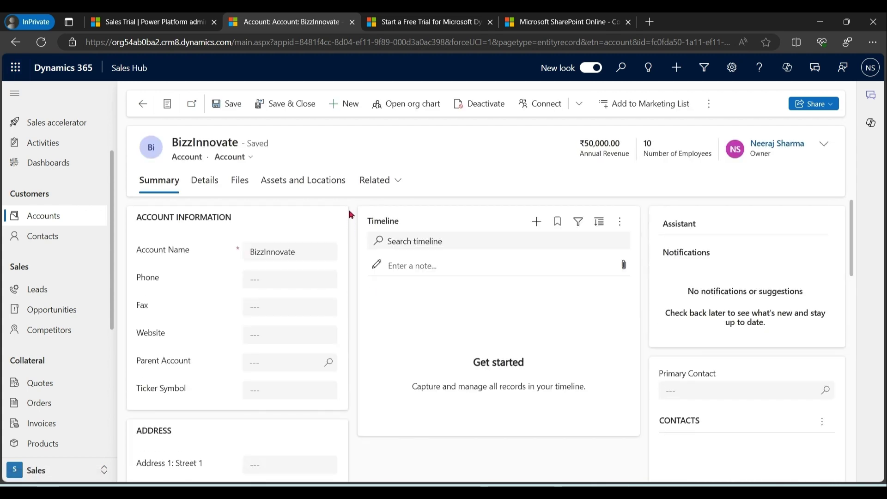
Step: Post an 'Important Info' timeline note with sale brochure.png attached, then switch to SharePoint Online
left_click(536, 223)
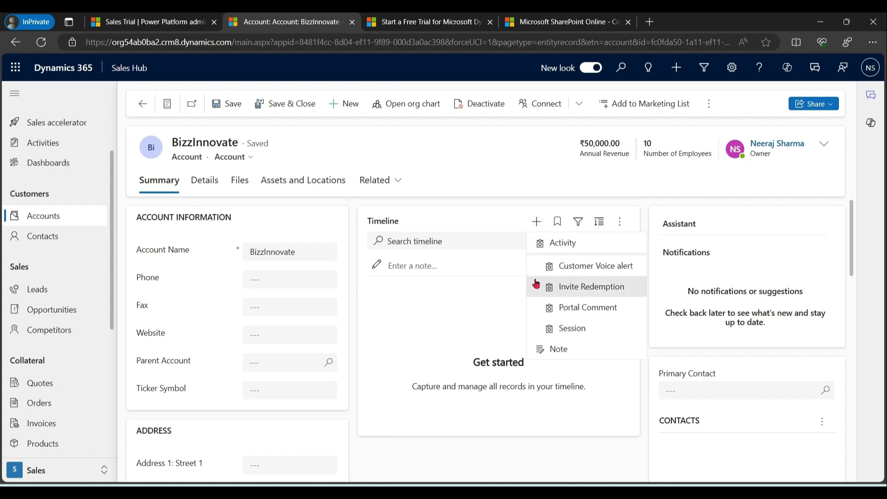
left_click(575, 352)
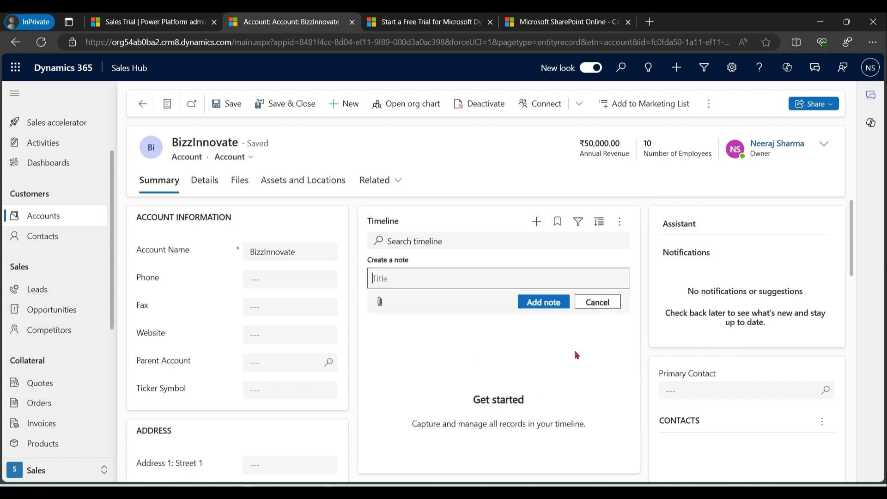
left_click(477, 277)
type("Importnat")
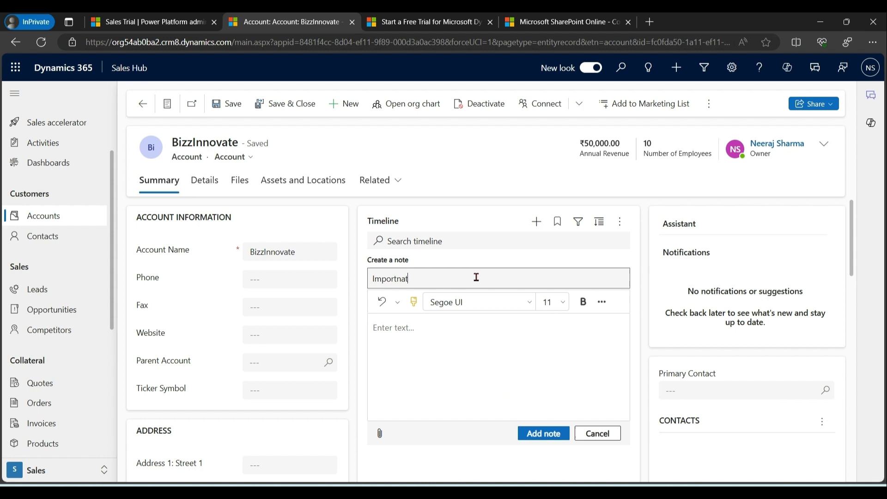
key("BackSpace")
key("BackSpace")
key("BackSpace")
type("ant Info")
left_click(380, 434)
scroll(327, 344, "down", 3)
scroll(312, 344, "down", 3)
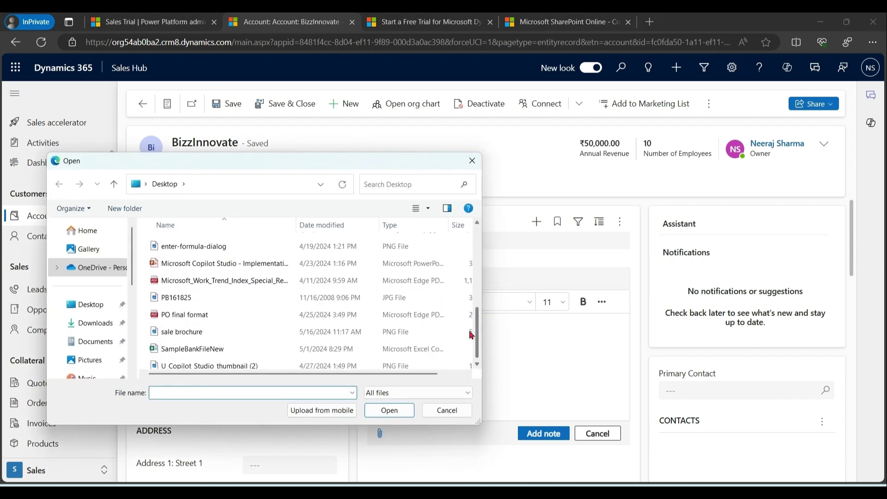
left_click(267, 328)
left_click(392, 410)
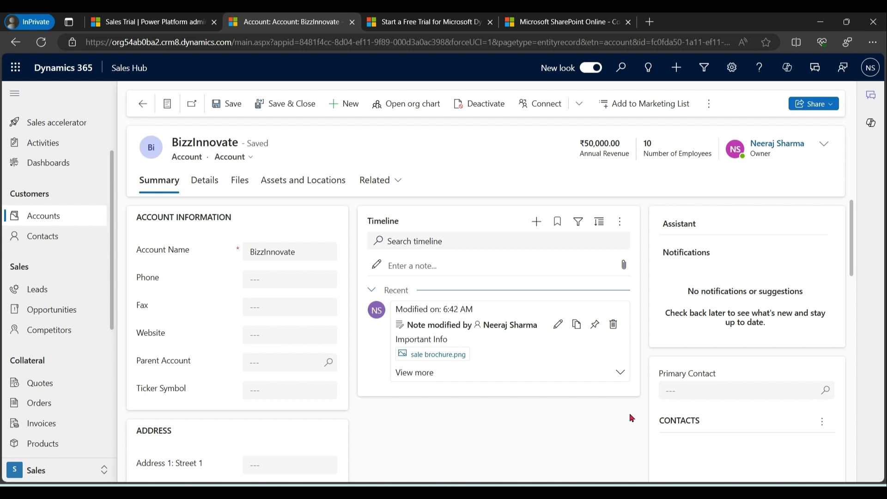
left_click(558, 22)
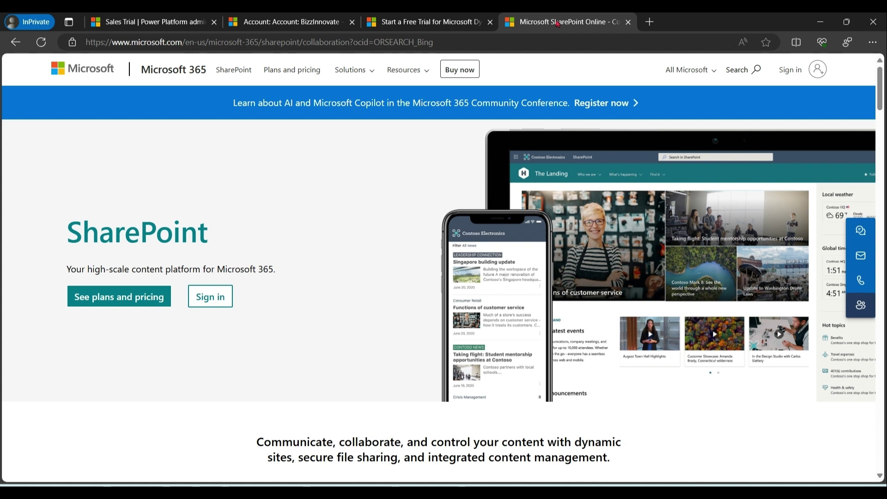
Step: Browse the Service and Marketing free trial offerings on the Dynamics 365 page
left_click(376, 24)
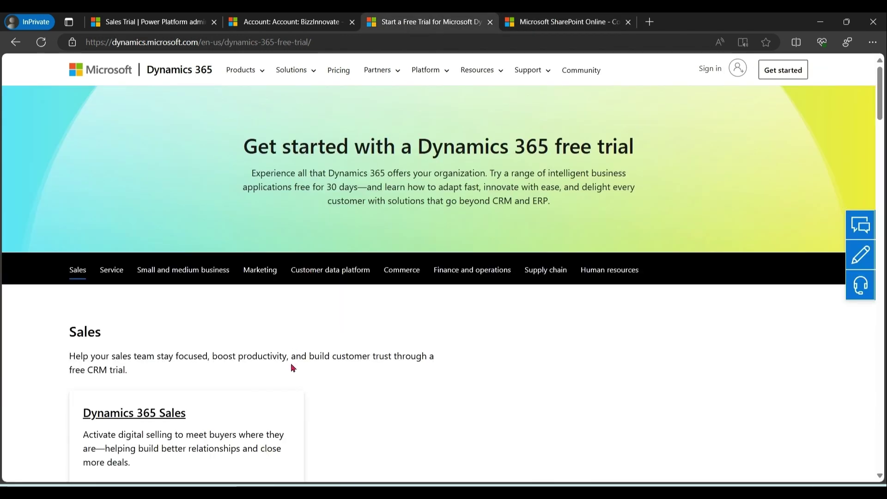
left_click(112, 270)
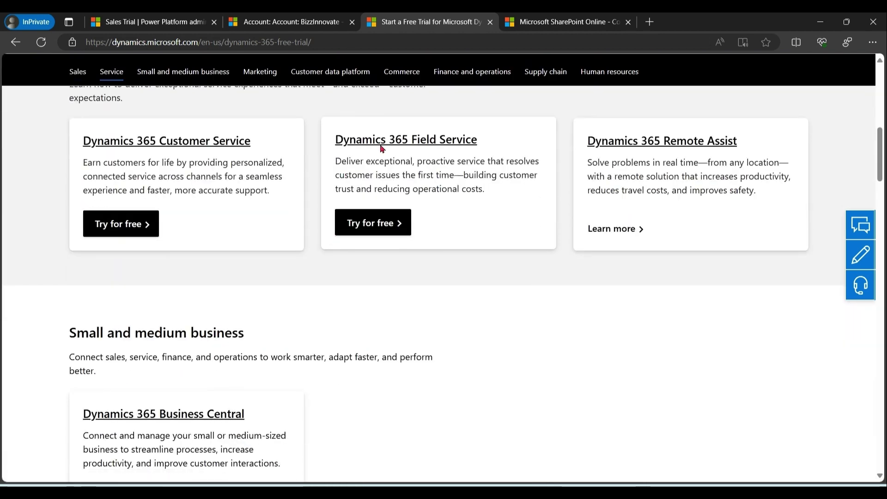
left_click(268, 75)
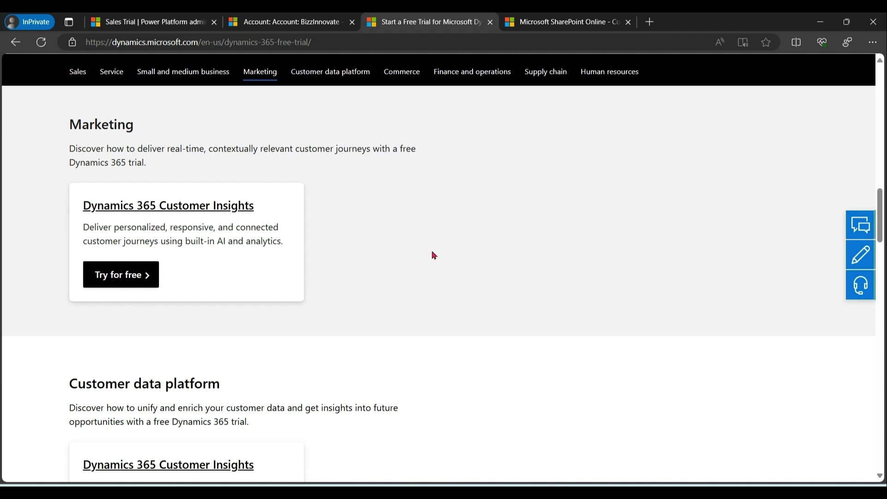
left_click_drag(414, 248, 151, 26)
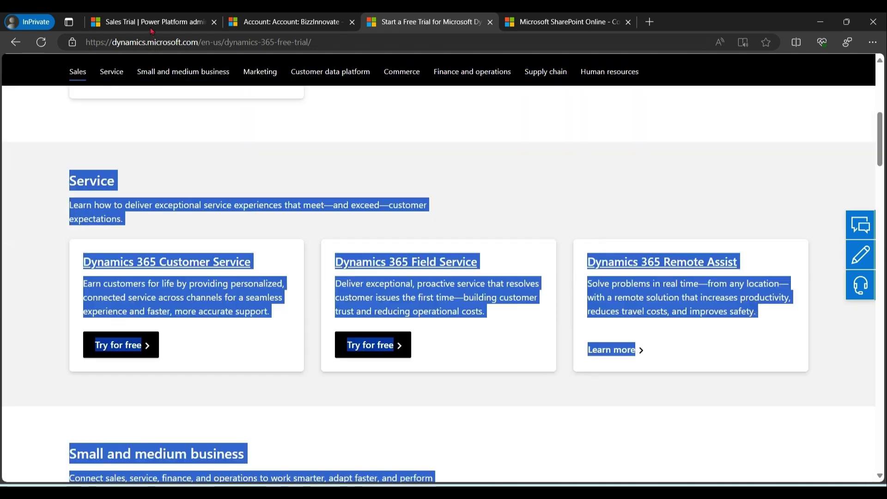
Step: Open Sales Trial's Integration > Document management settings in Power Platform admin center
left_click(151, 28)
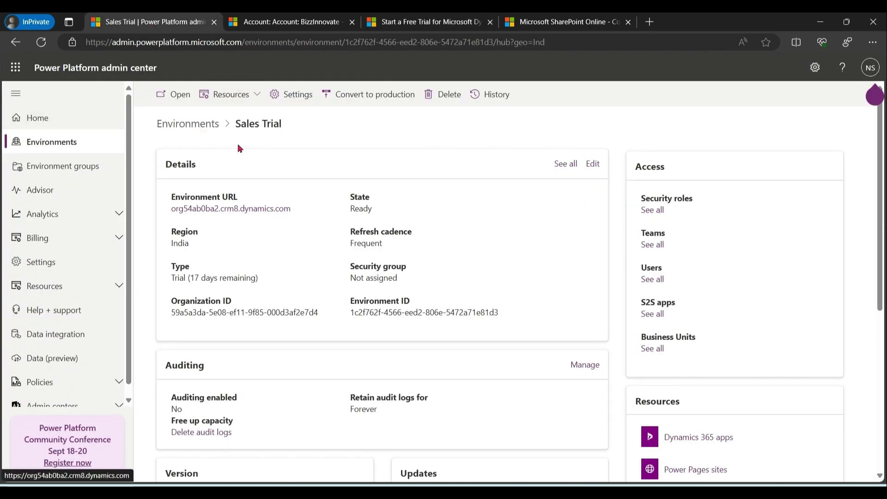
left_click(294, 95)
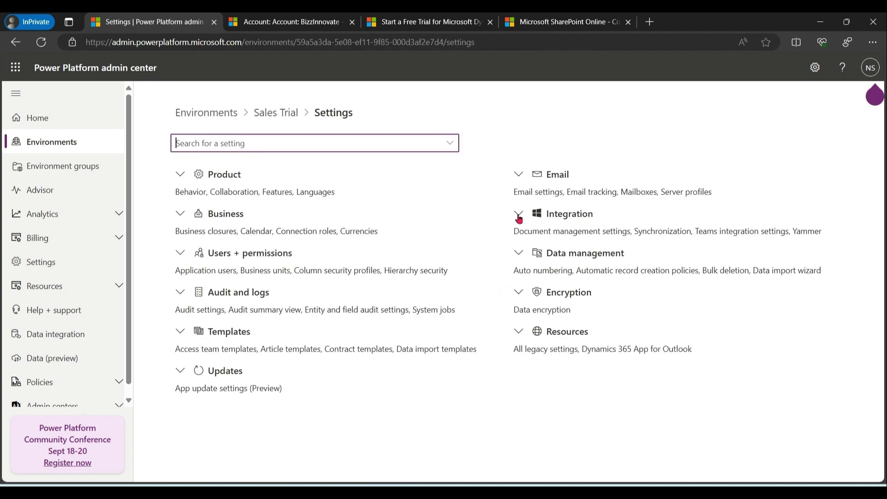
left_click(519, 213)
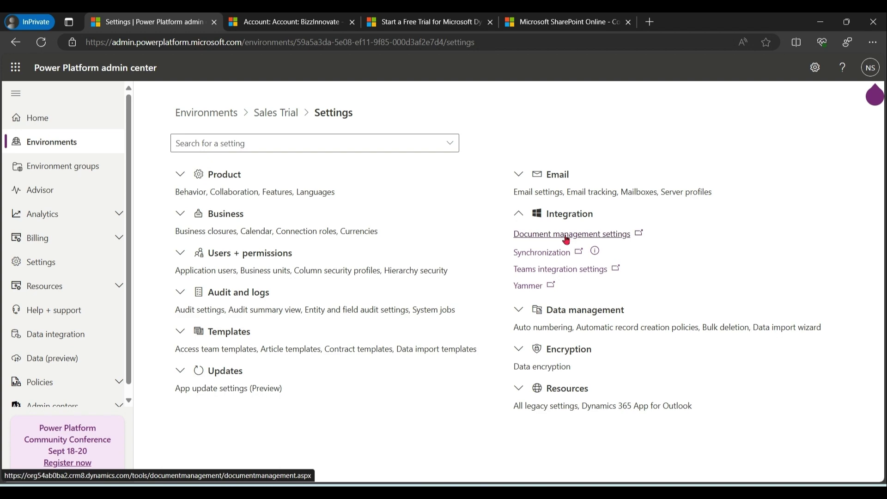
left_click(566, 239)
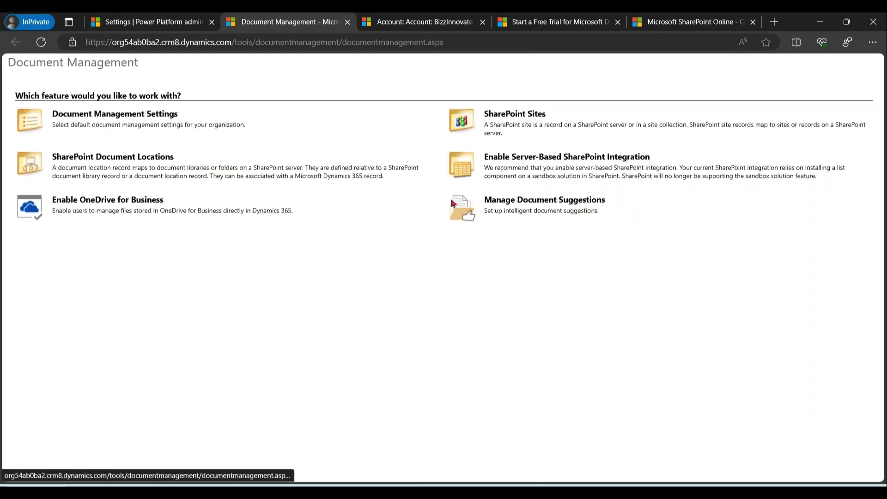
Step: Open SharePoint from the Microsoft 365 app launcher, then start the server-based integration wizard
left_click(690, 21)
key("Return")
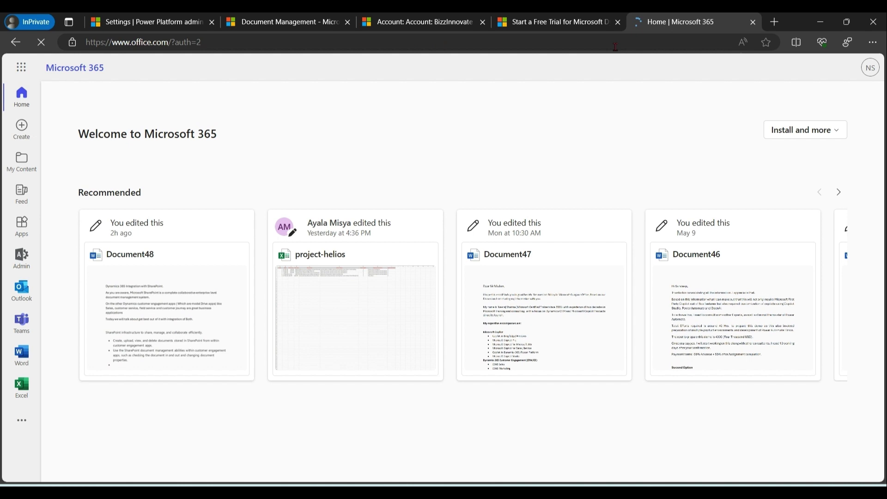
left_click(23, 69)
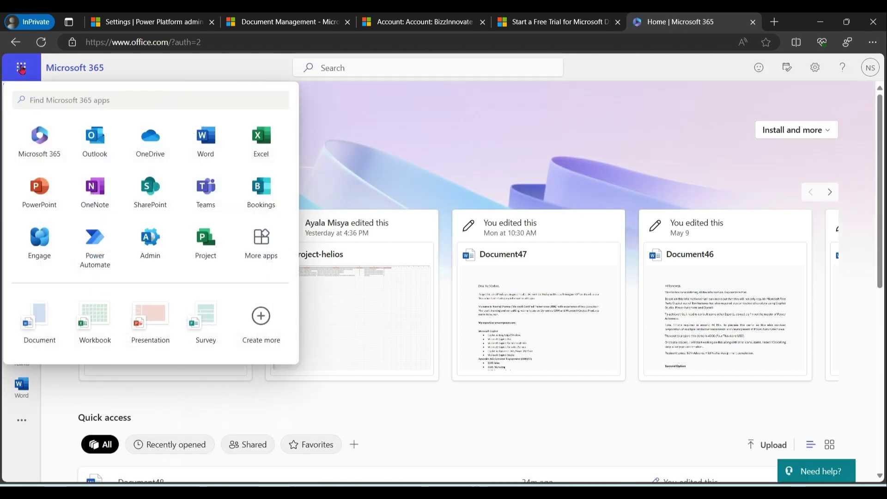
left_click(147, 197)
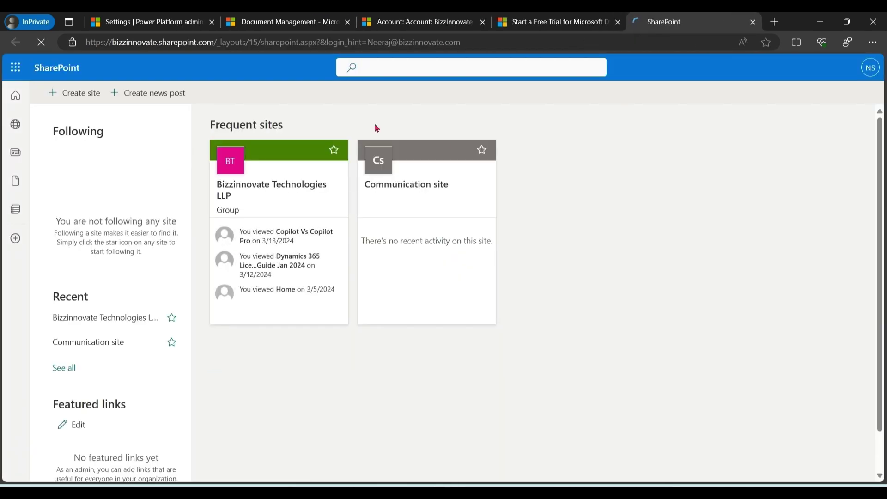
left_click(232, 22)
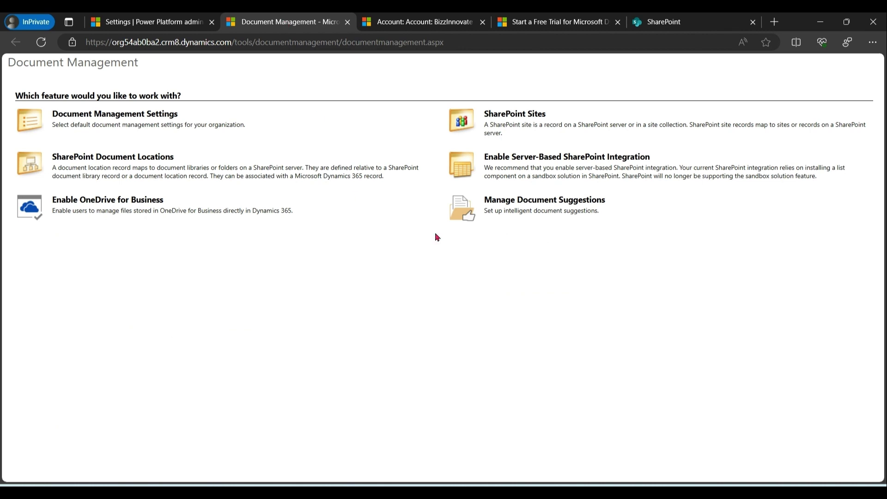
left_click(574, 159)
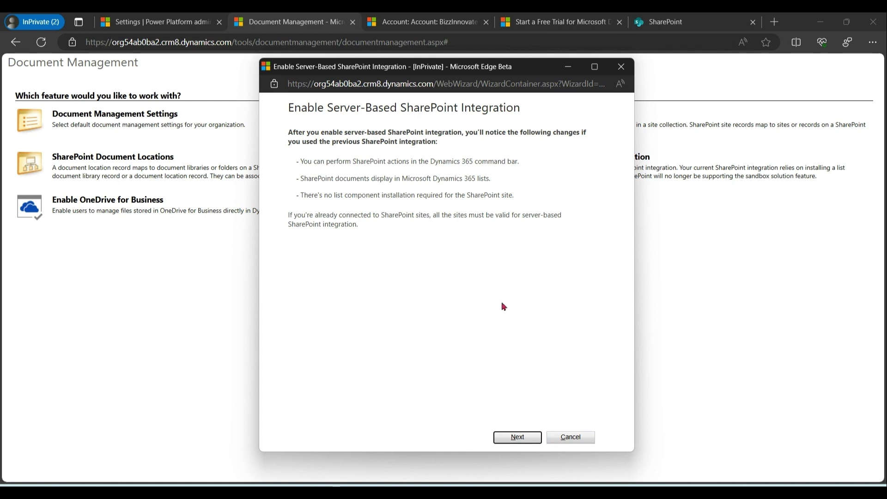
Step: Choose SharePoint Online, paste the bizzinnovate.sharepoint.com site URL, validate it, and enable integration
left_click(524, 438)
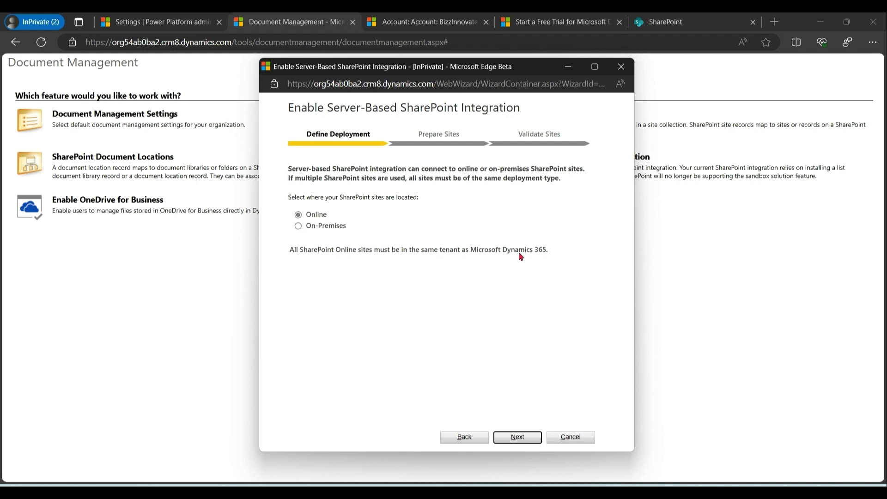
left_click(528, 439)
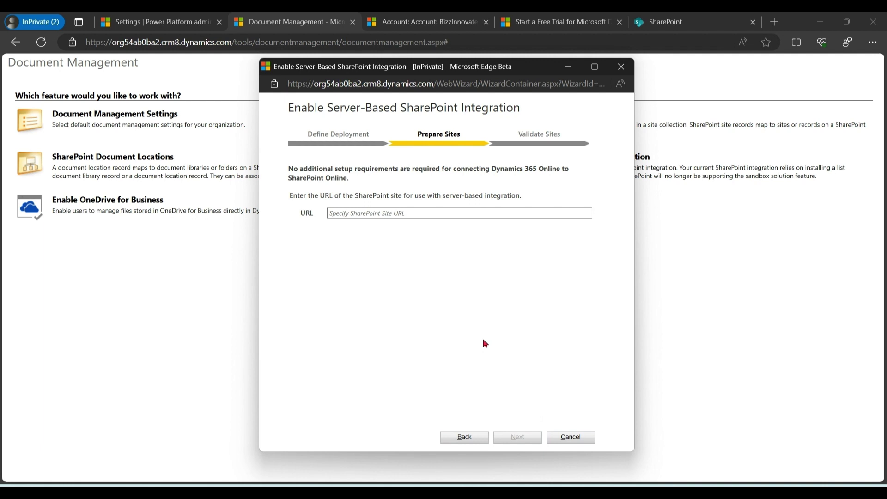
left_click(672, 25)
left_click_drag(215, 44, 86, 43)
key("ctrl+c")
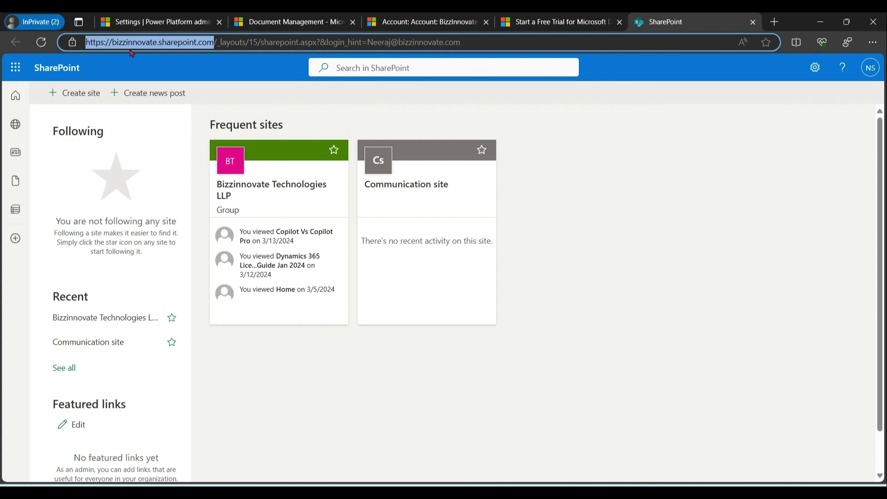
key("alt+Tab")
left_click(463, 214)
key("ctrl+v")
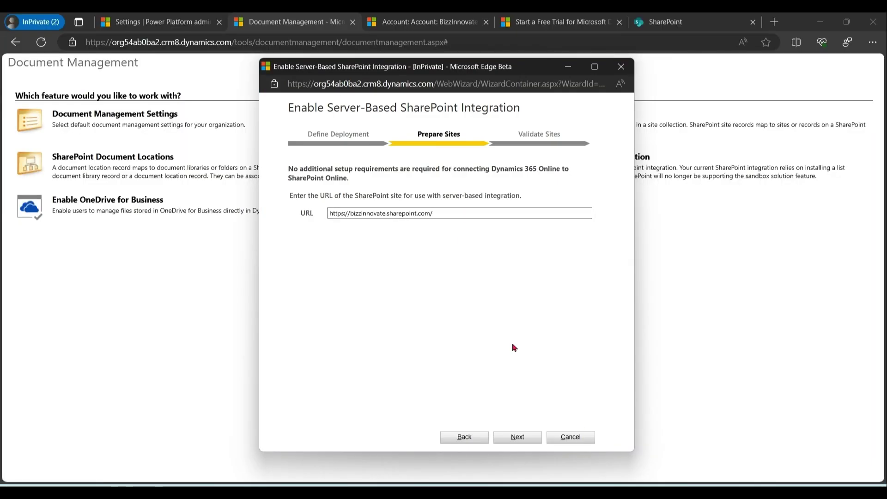
left_click(518, 436)
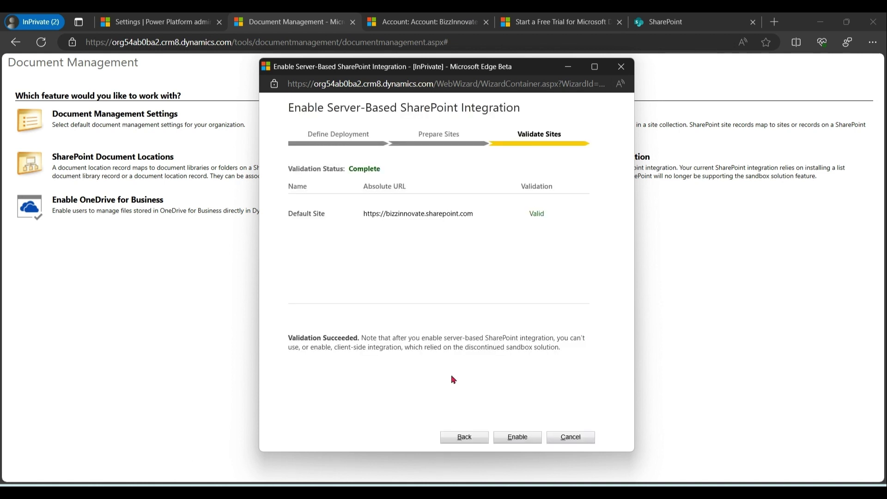
left_click(519, 439)
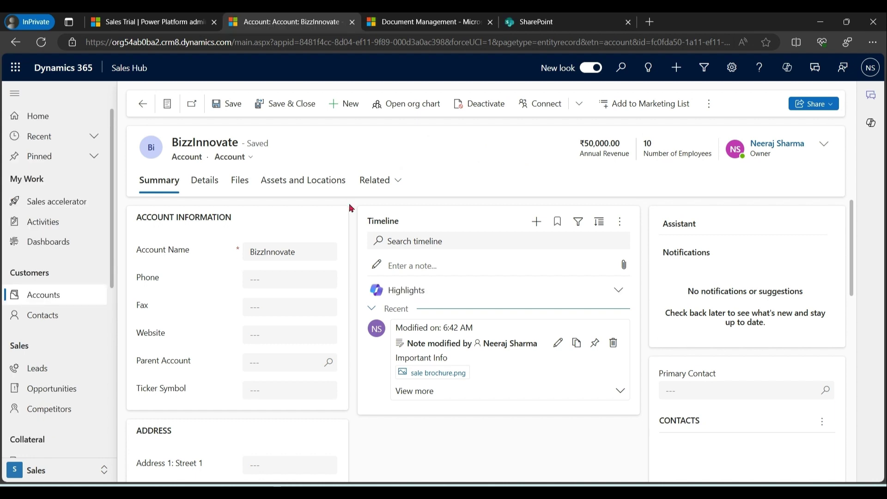
left_click(399, 182)
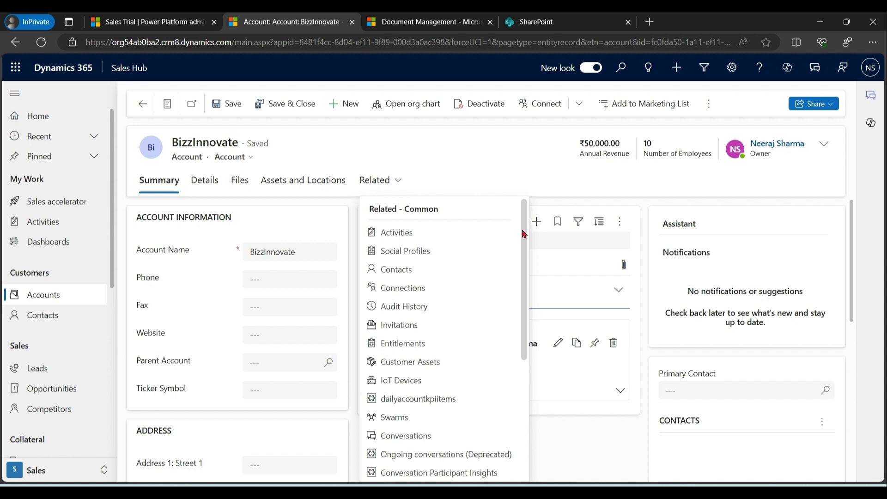
mouse_move(525, 233)
left_mouse_down()
mouse_move(524, 281)
mouse_move(524, 225)
mouse_move(525, 309)
mouse_move(521, 228)
left_mouse_up()
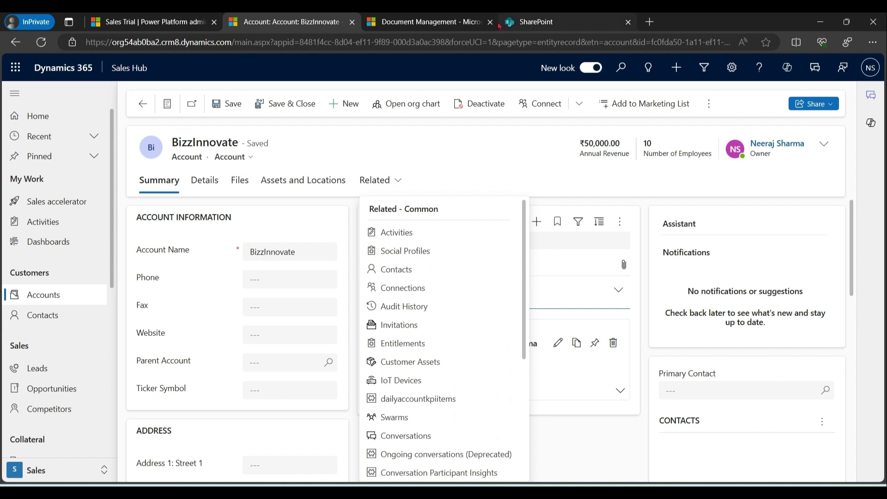
left_click(425, 21)
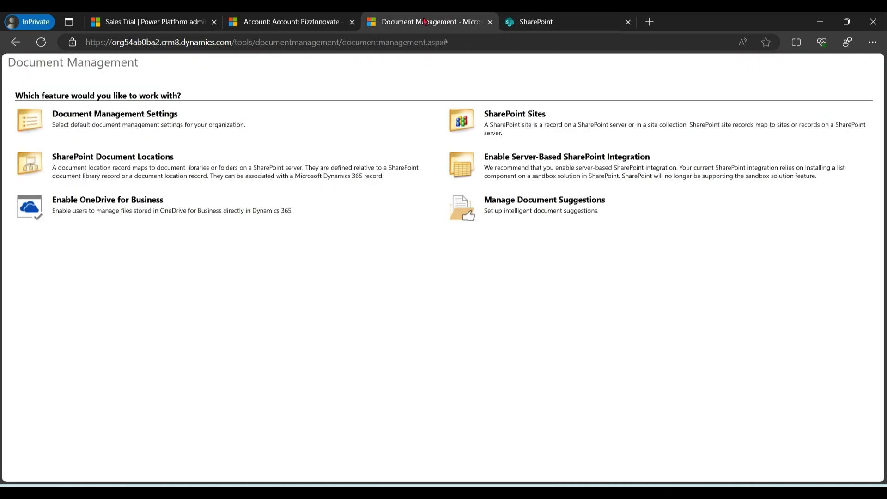
Step: Keep Account selected in Document Management Settings and submit the bizzinnovate SharePoint site URL
left_click(162, 121)
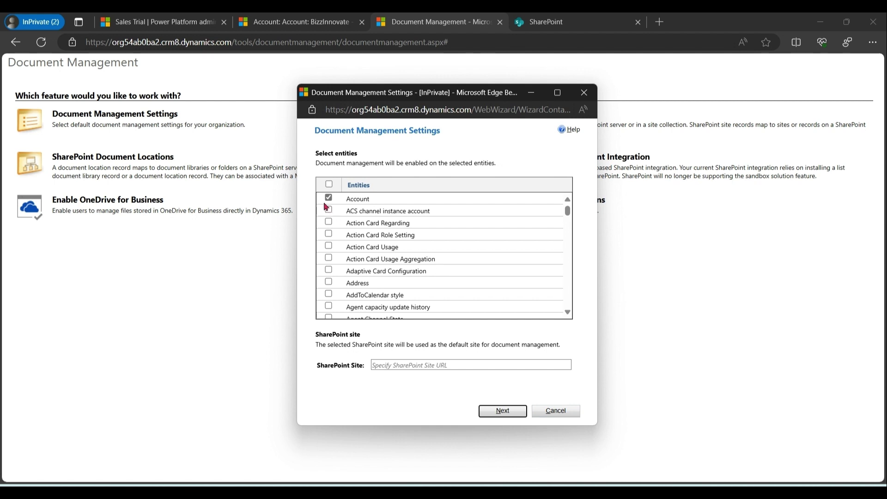
left_click(328, 198)
left_click(329, 199)
left_click(527, 365)
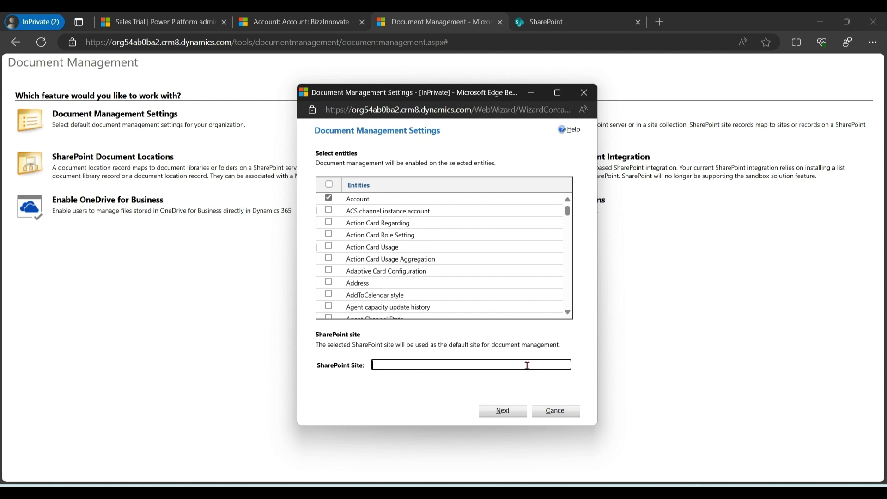
type("https://bizzinnovate.sharepoint.com/")
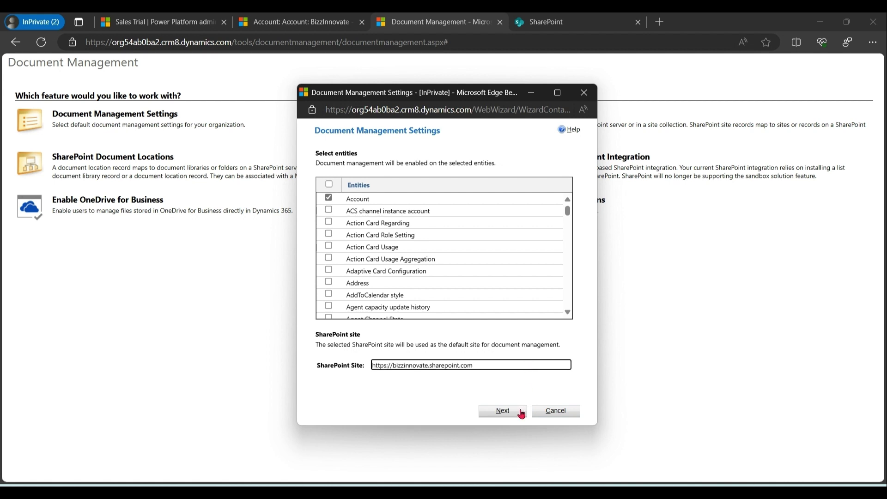
left_click(514, 414)
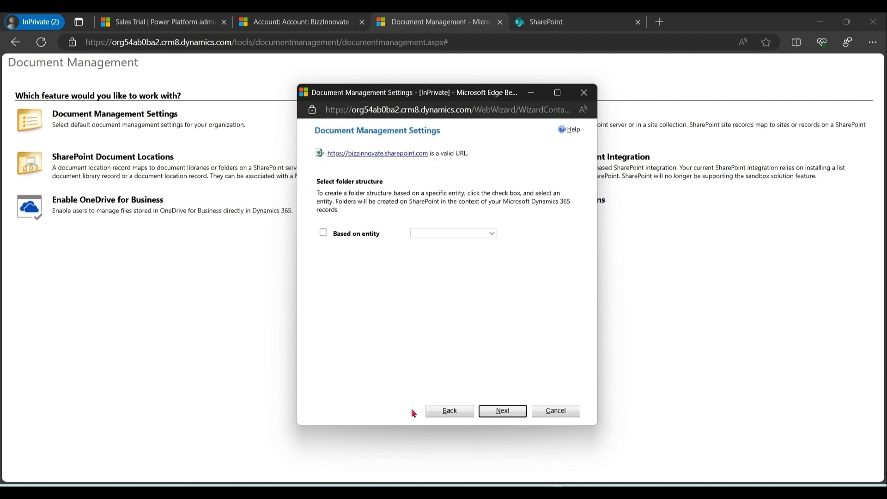
Step: Base folders on the Account entity, create the document libraries, and finish setup
left_click(323, 233)
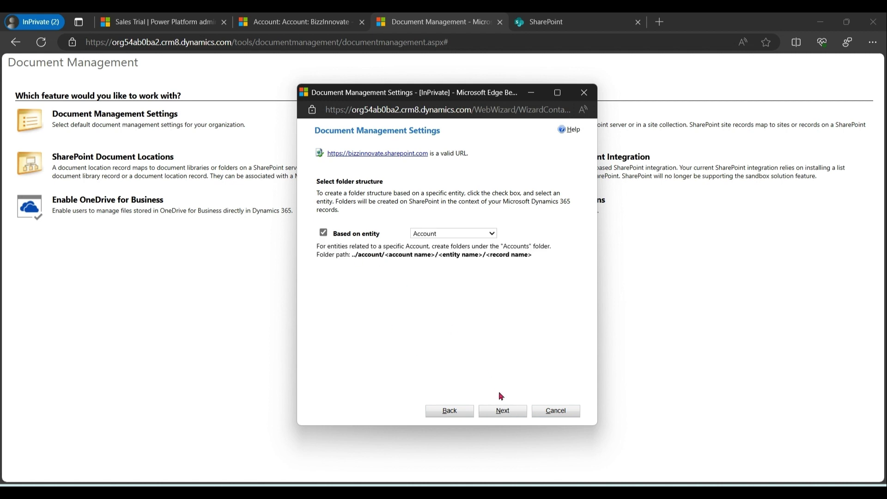
left_click(505, 412)
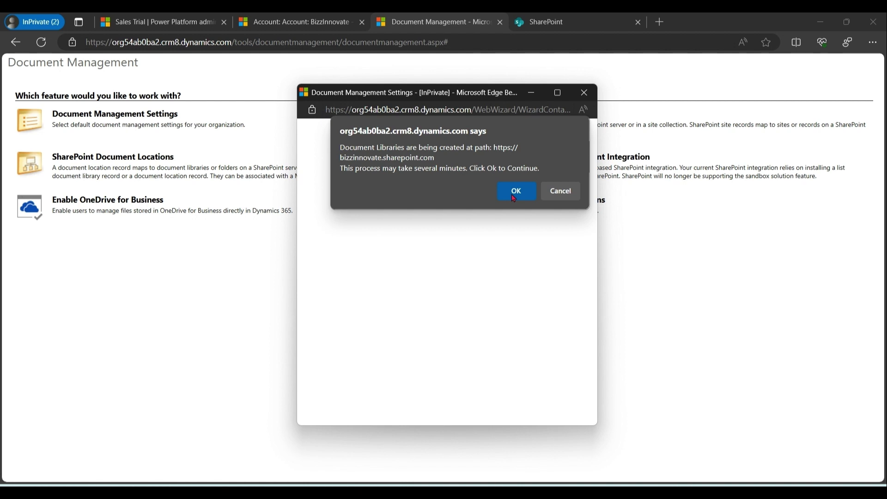
left_click(513, 196)
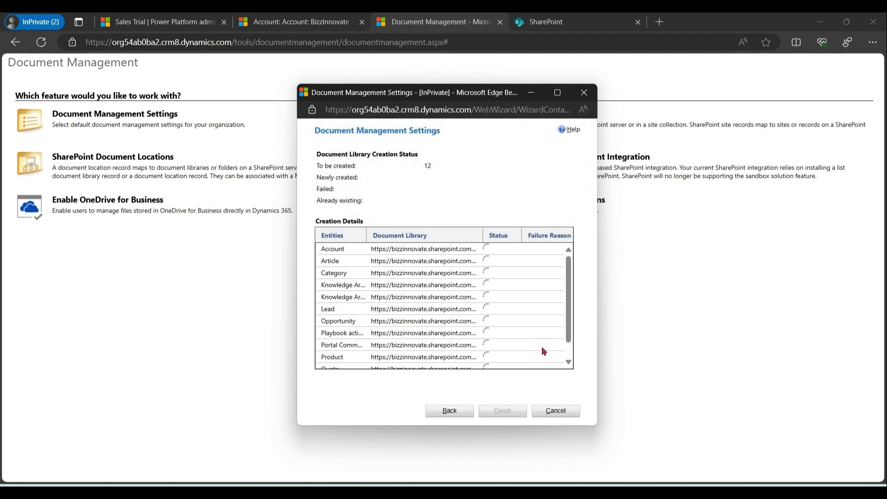
left_click(513, 413)
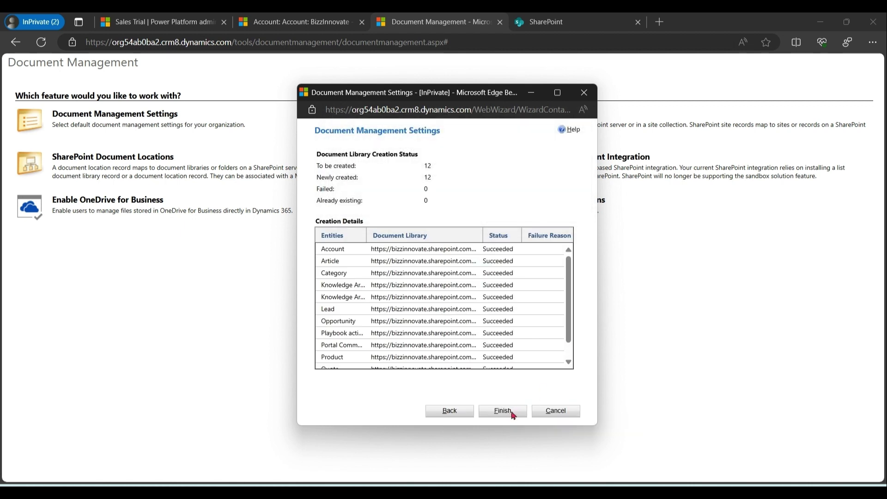
key("ctrl+w")
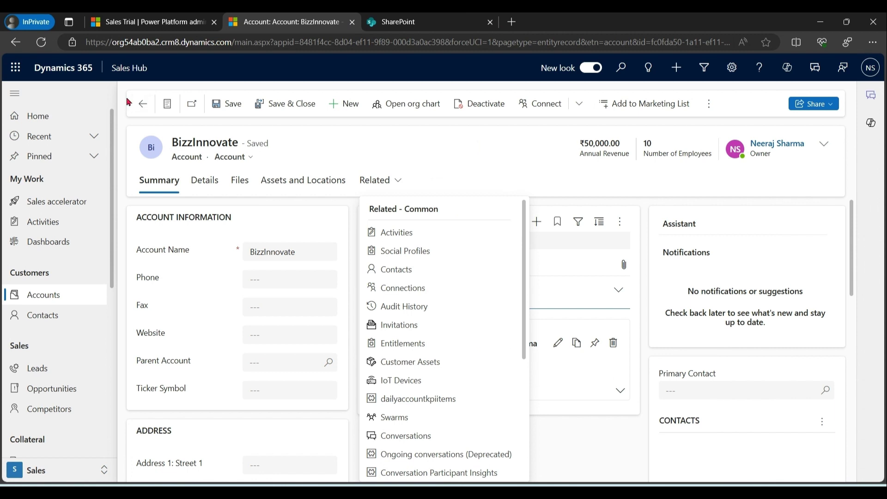
Step: Open BizzInnovate's Related > Documents view and check the New document options
left_click(397, 183)
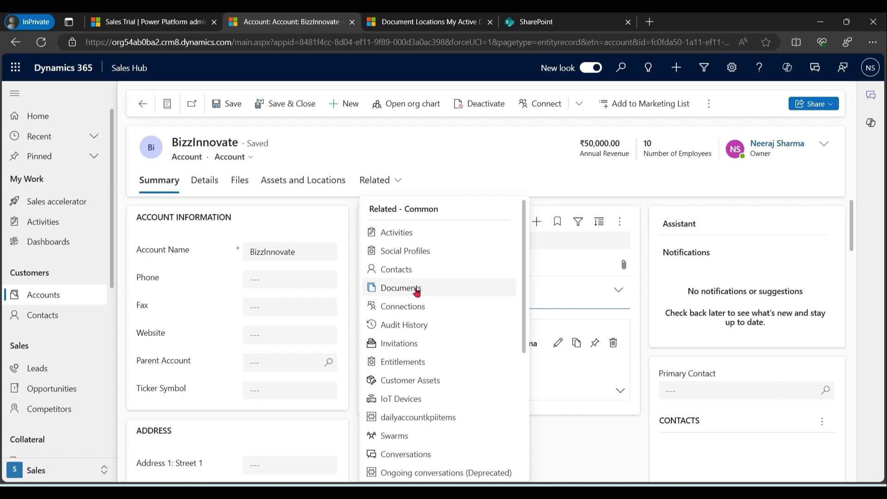
left_click(444, 295)
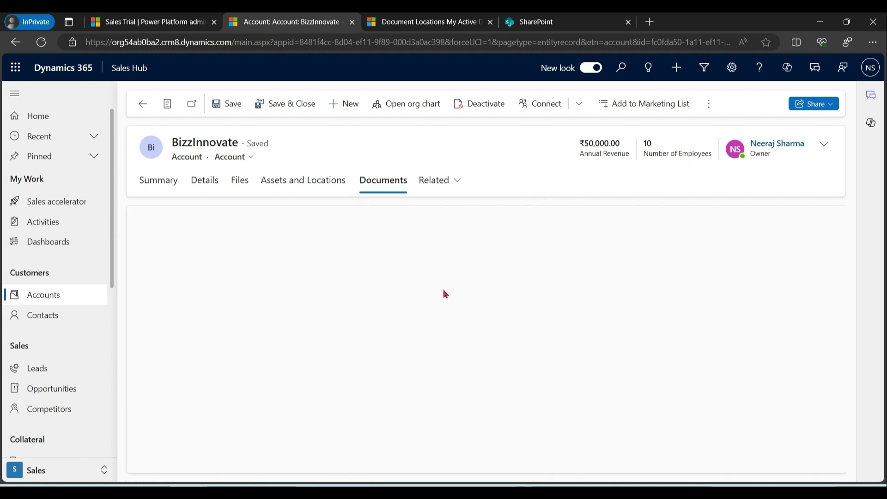
left_click(257, 226)
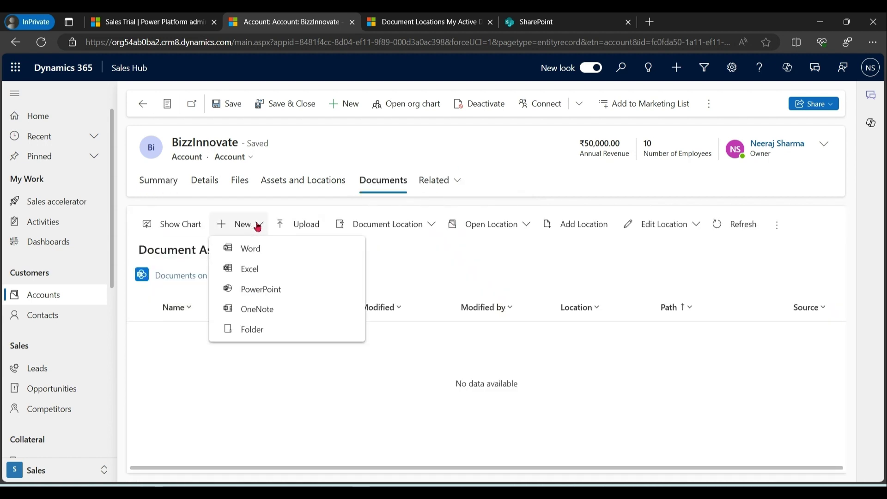
left_click(469, 279)
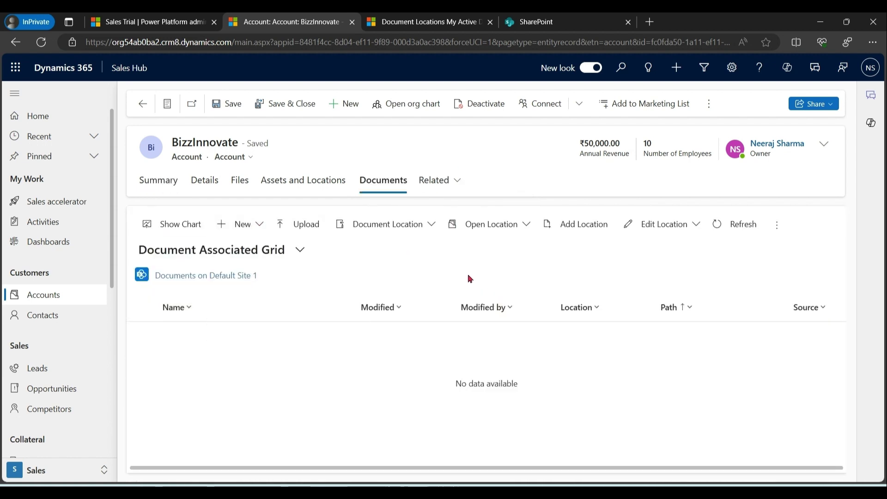
Step: Upload 'AI Builder Prompting Guide.pdf' to BizzInnovate's Documents and select the new row
left_click(307, 224)
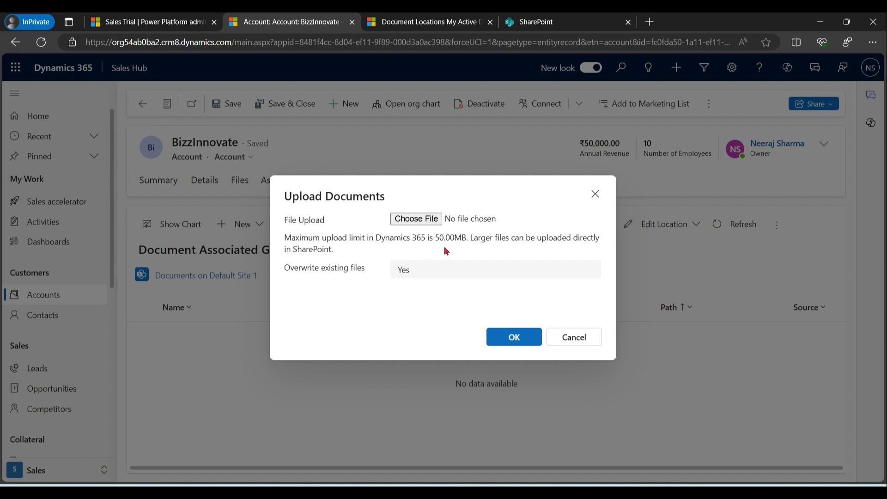
left_click(434, 221)
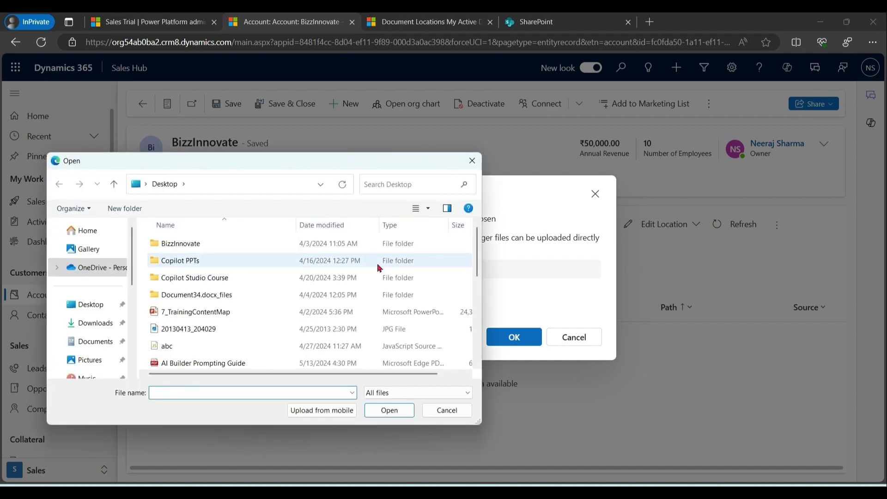
left_click(215, 363)
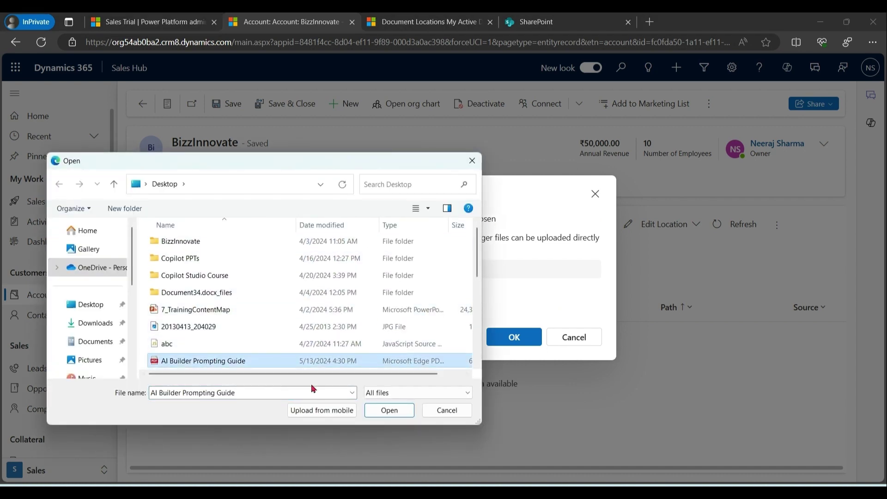
left_click(389, 409)
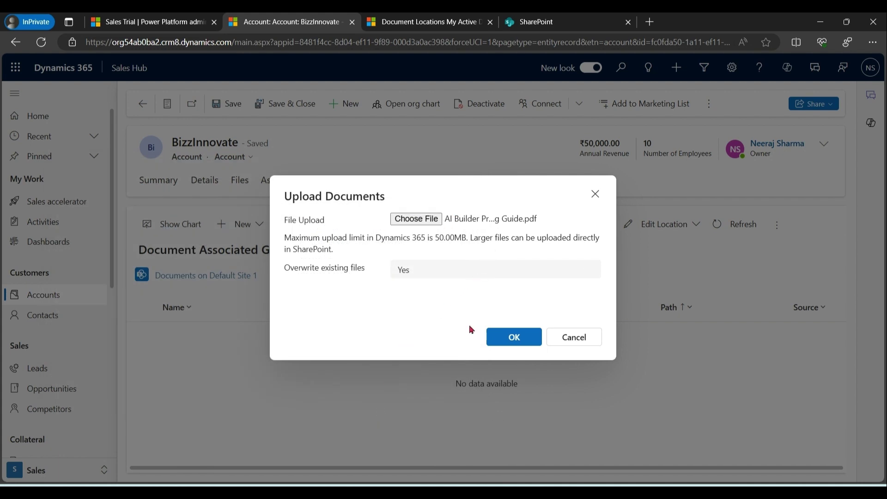
left_click(516, 339)
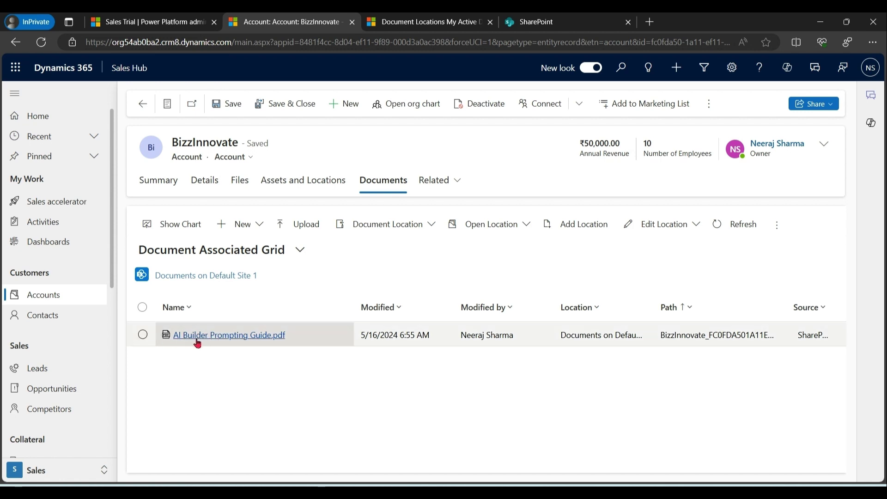
left_click(144, 335)
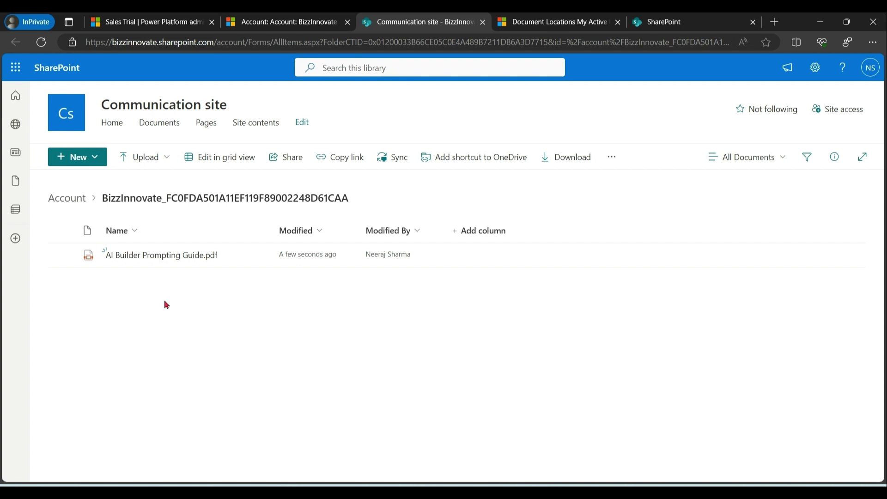
Step: Switch back to the 'Account: BizzInnovate' browser tab showing the Documents grid
left_click(287, 22)
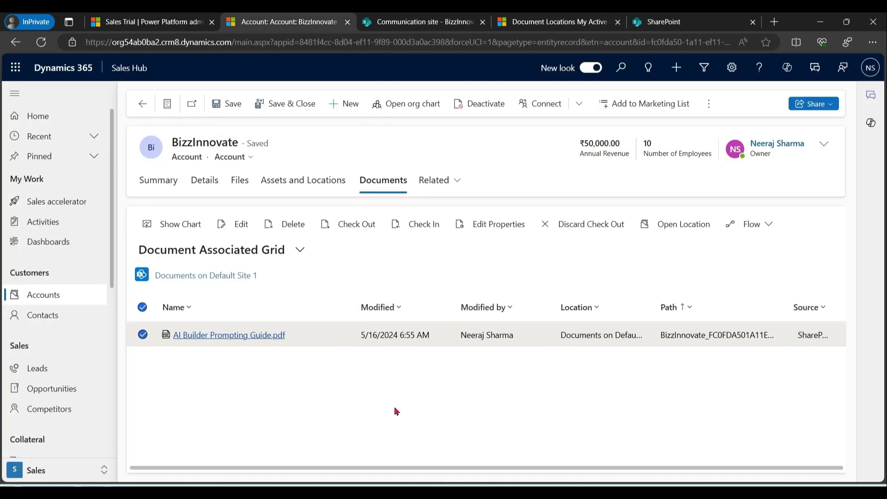